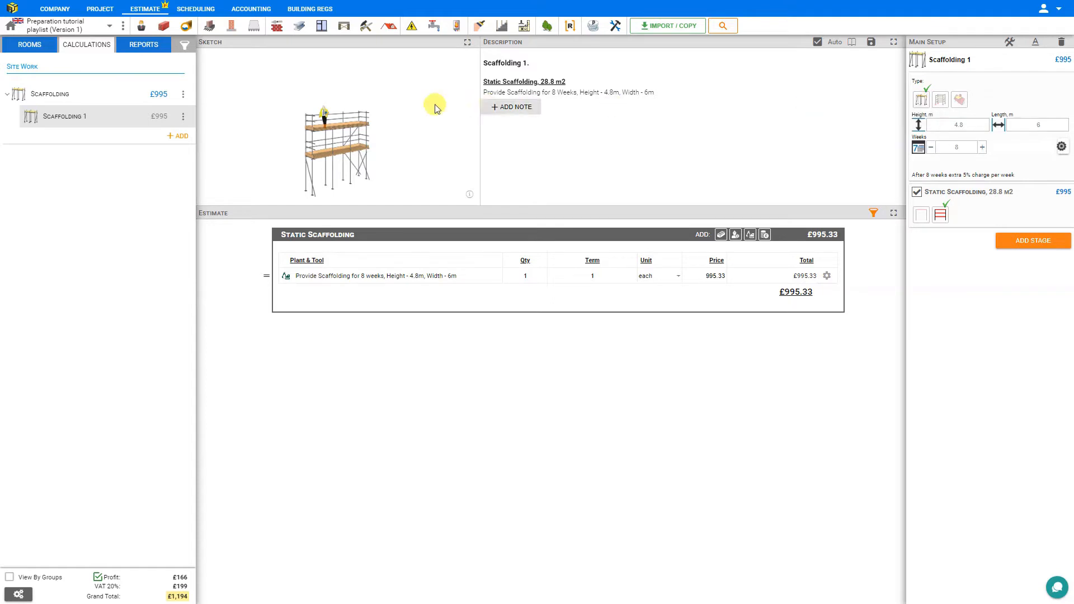
- Enlarge the scaffolding sketch and try a height of 2.4 m followed by 4.8 m
left_click(468, 43)
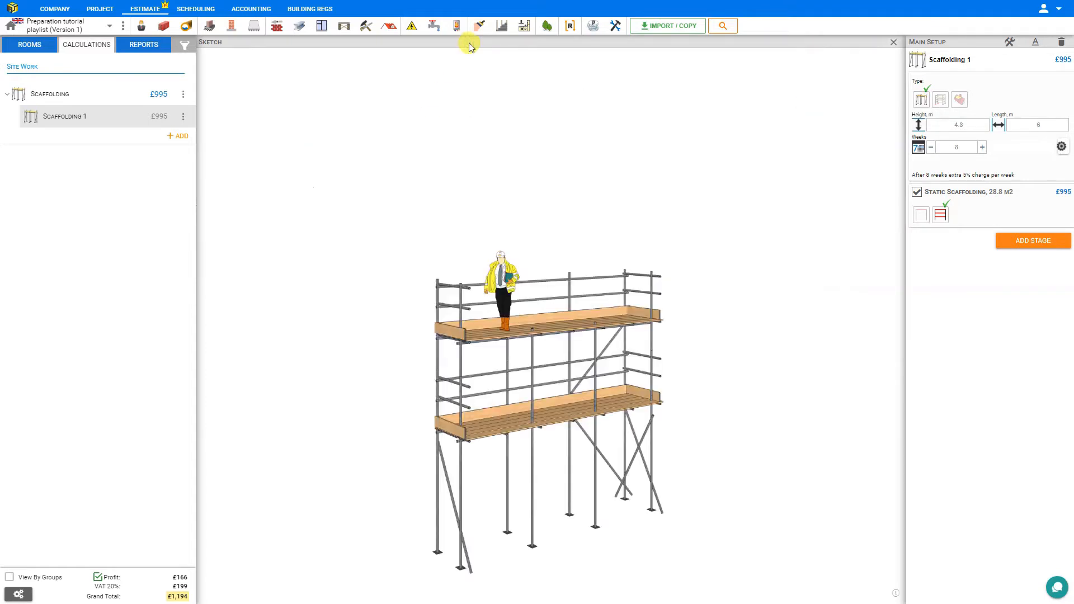
left_click(972, 131)
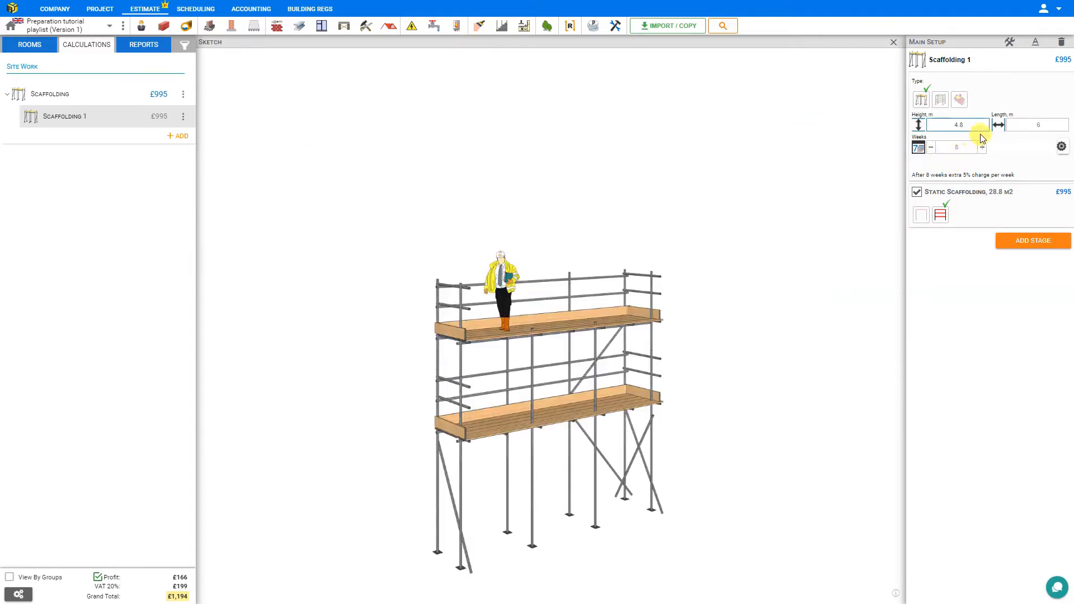
double_click(951, 128)
left_click(1002, 153)
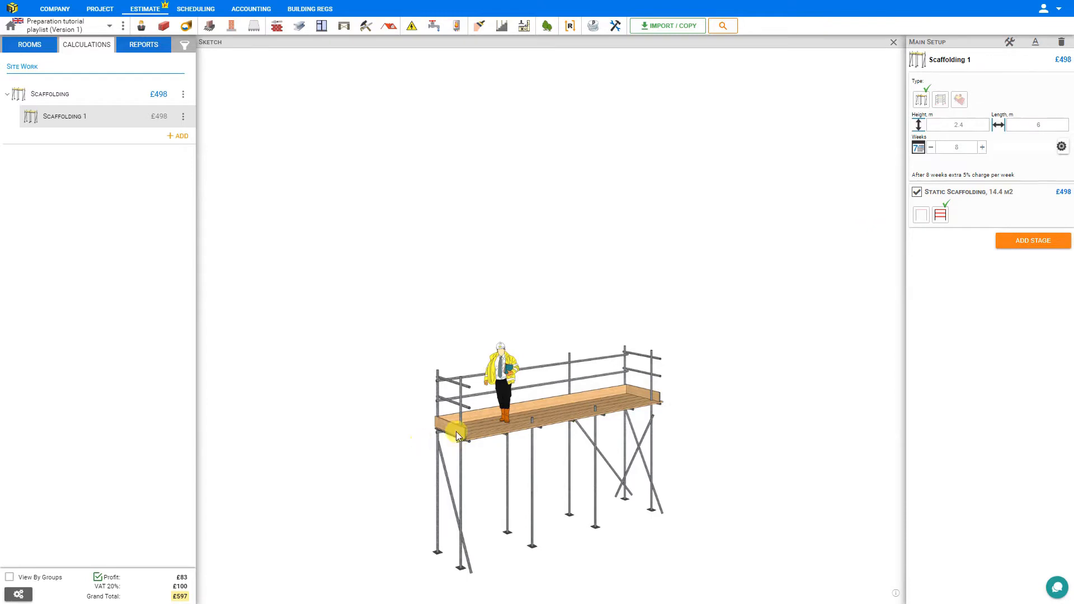
left_click_drag(971, 126, 936, 126)
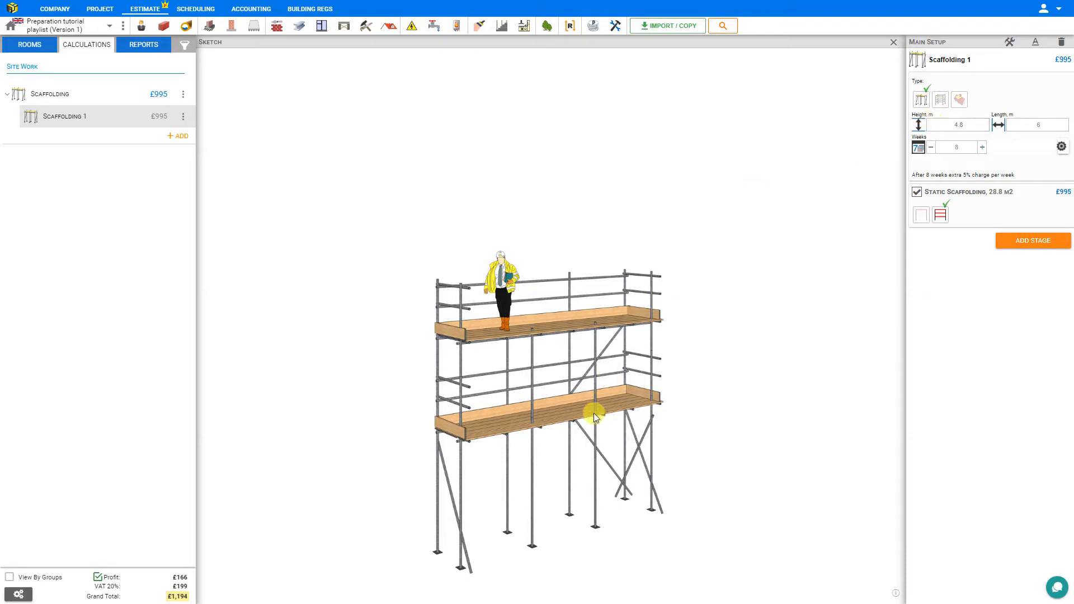
- Set the static scaffolding's height to 6 m and its length to 14 m
left_click(967, 125)
type("6")
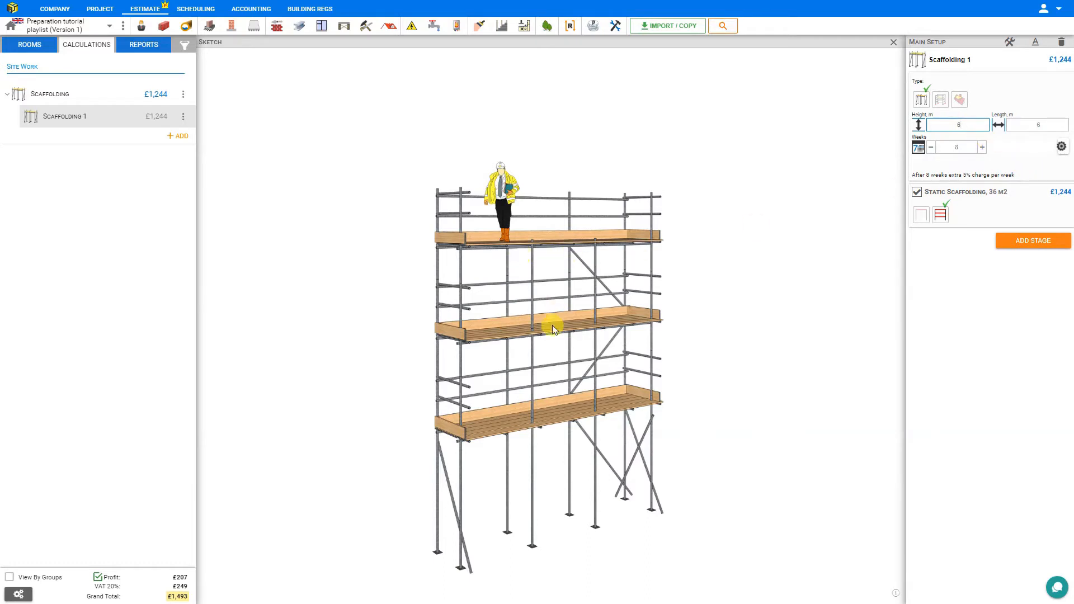
left_click(1048, 125)
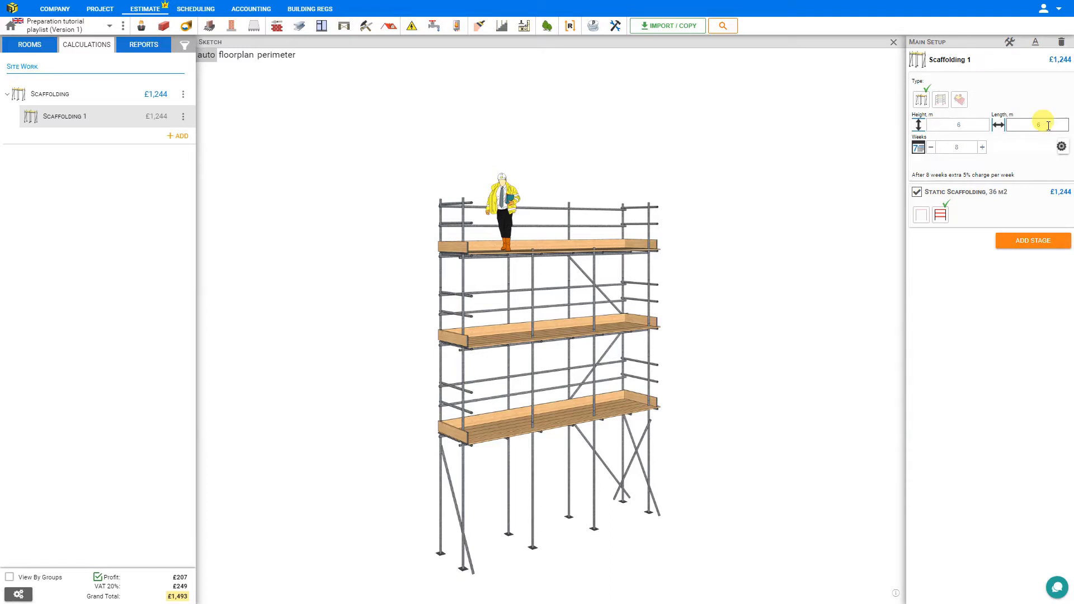
left_click(1024, 124)
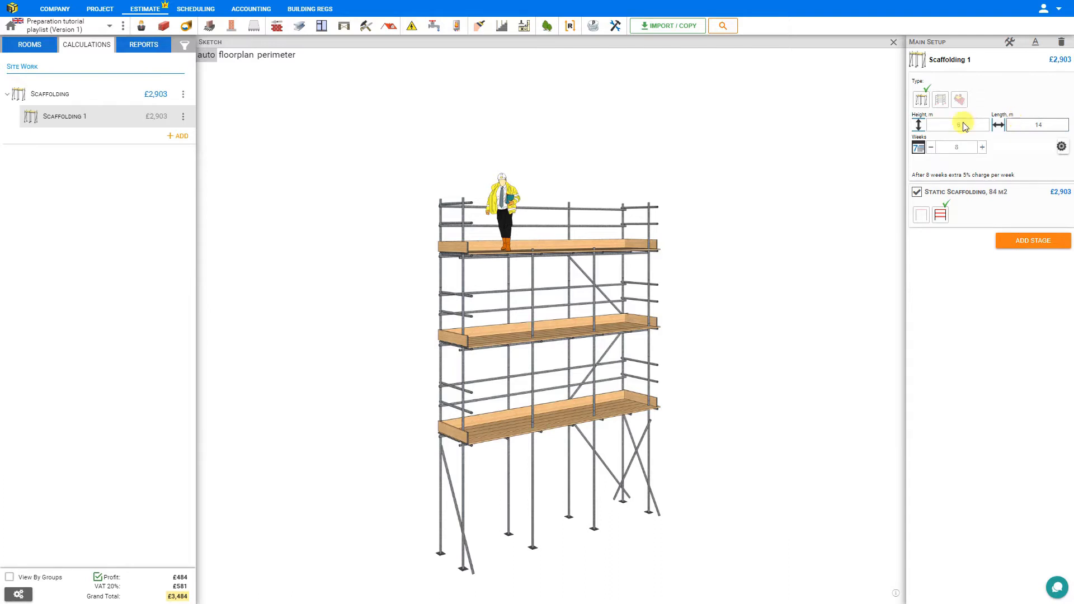
- View the floorplan and perimeter length guides, return to the auto sketch, and restore the normal estimate layout
left_click(222, 55)
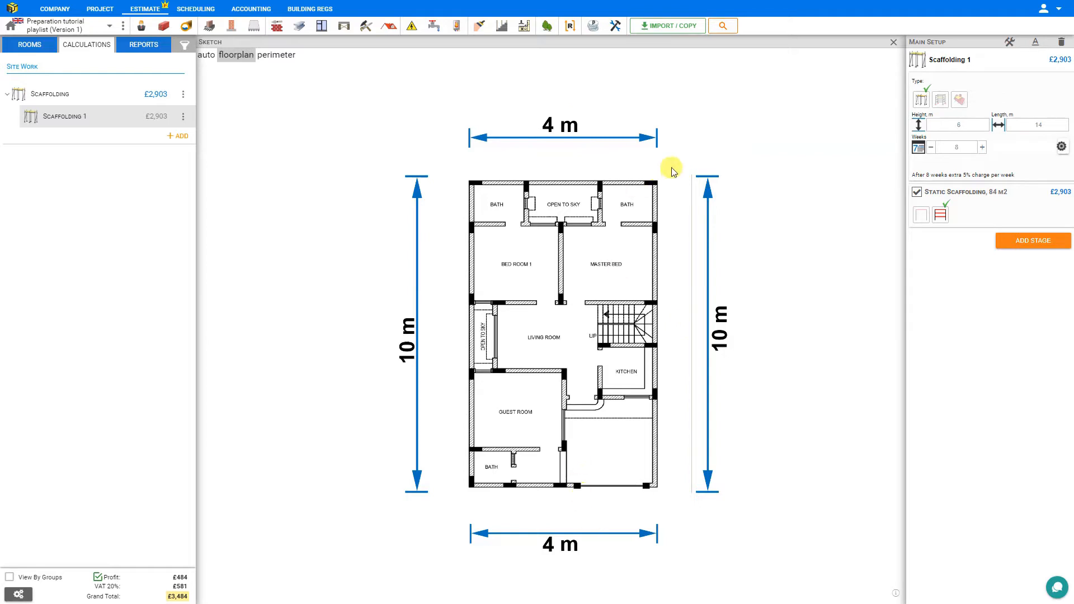
left_click(293, 55)
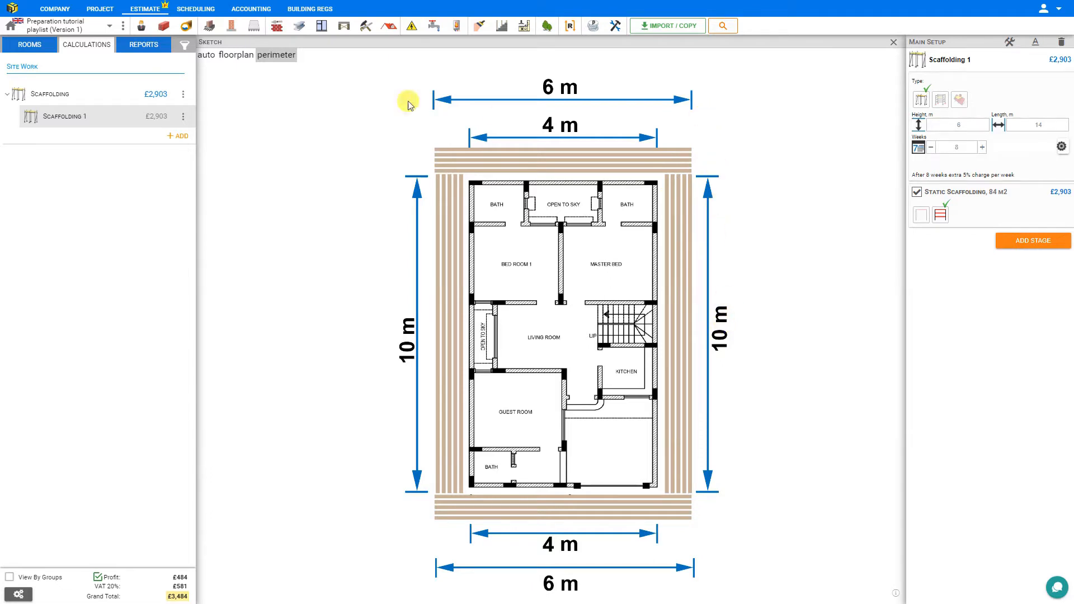
left_click(206, 58)
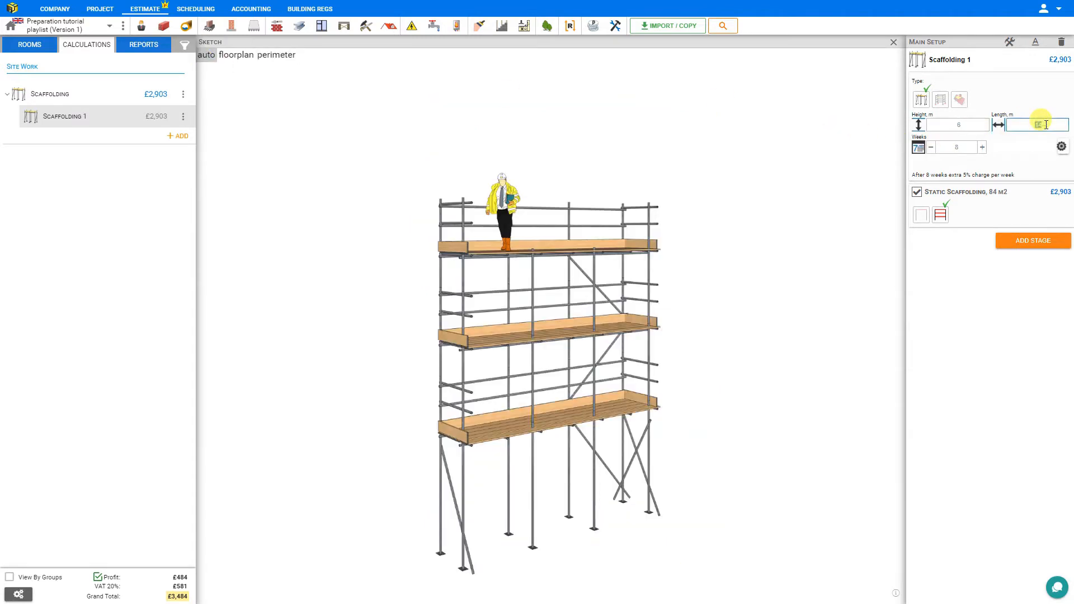
left_click(956, 112)
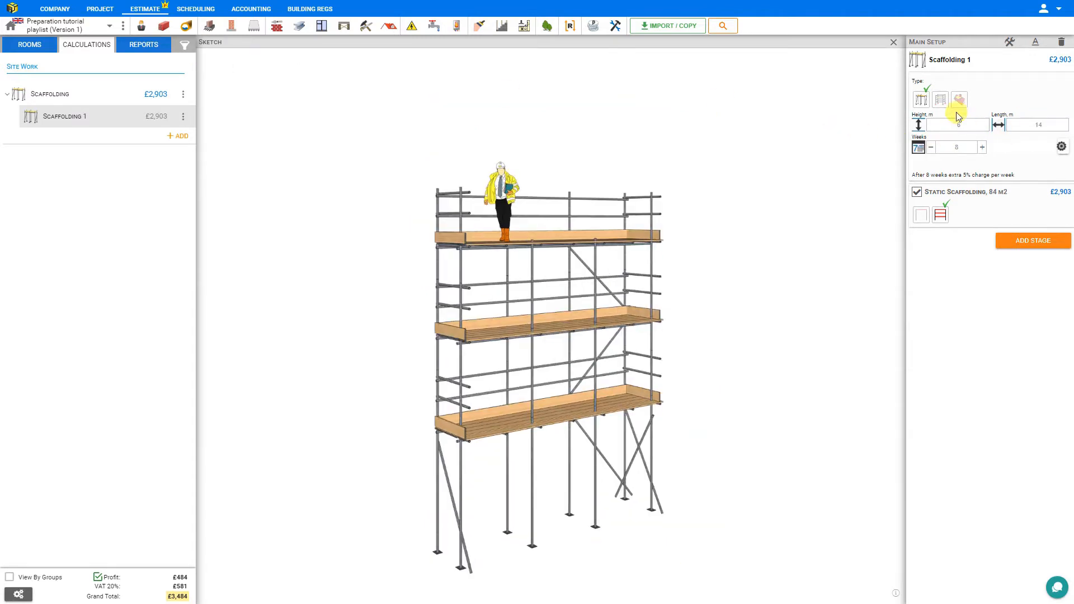
left_click(892, 44)
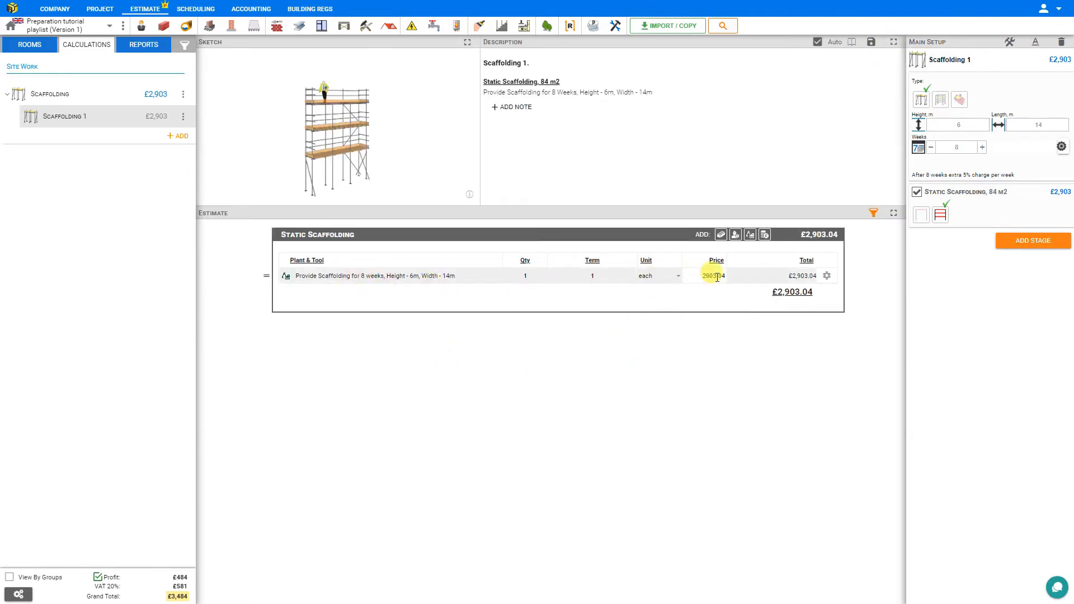
- Set the static scaffolding's hire duration to 9 weeks
left_click(981, 148)
left_click(931, 149)
left_click(982, 148)
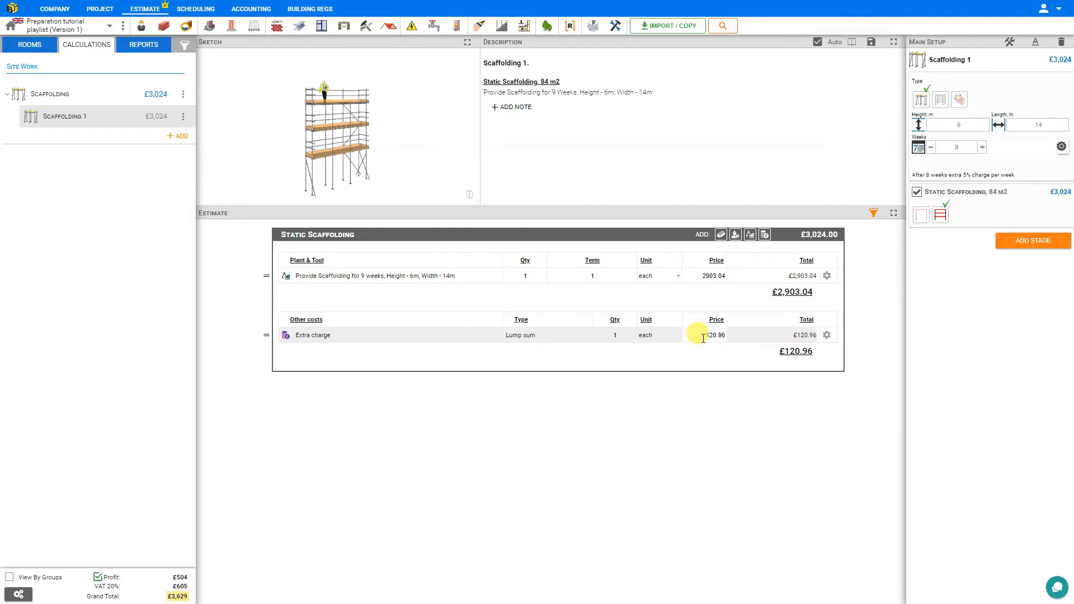
- In the scaffolding price settings, set the extra charge to 10% and the length of hire to 10 weeks
left_click(1061, 148)
left_click(965, 164)
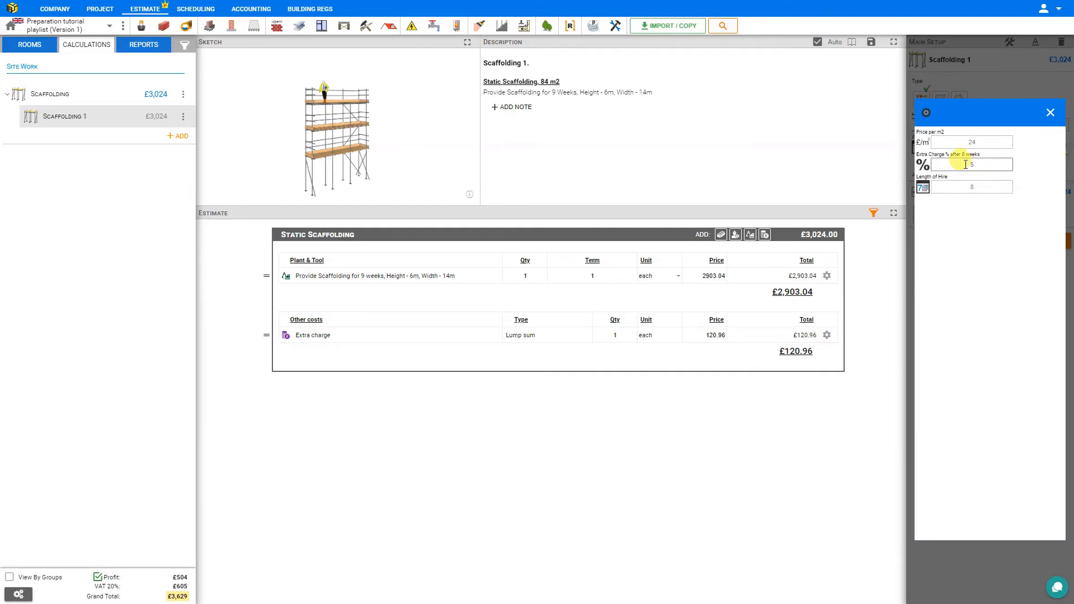
key("BackSpace")
type("10")
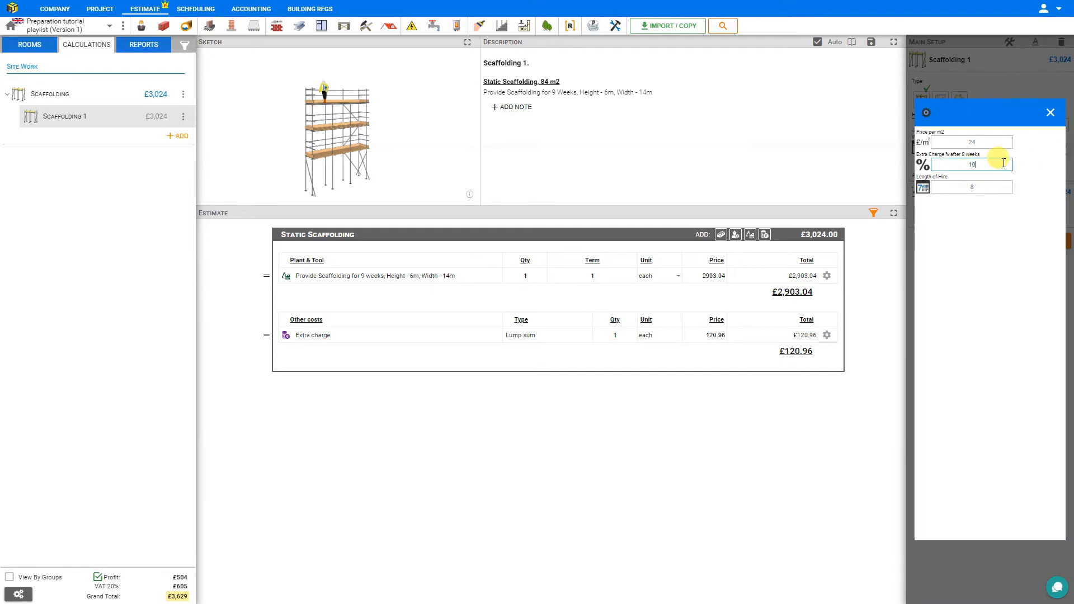
left_click(942, 187)
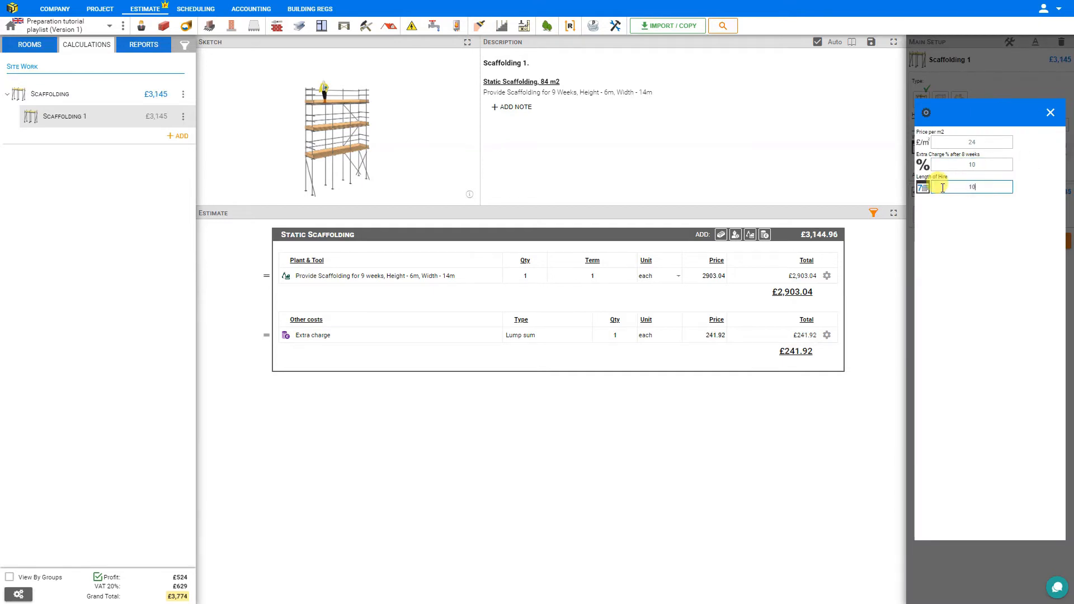
left_click(981, 210)
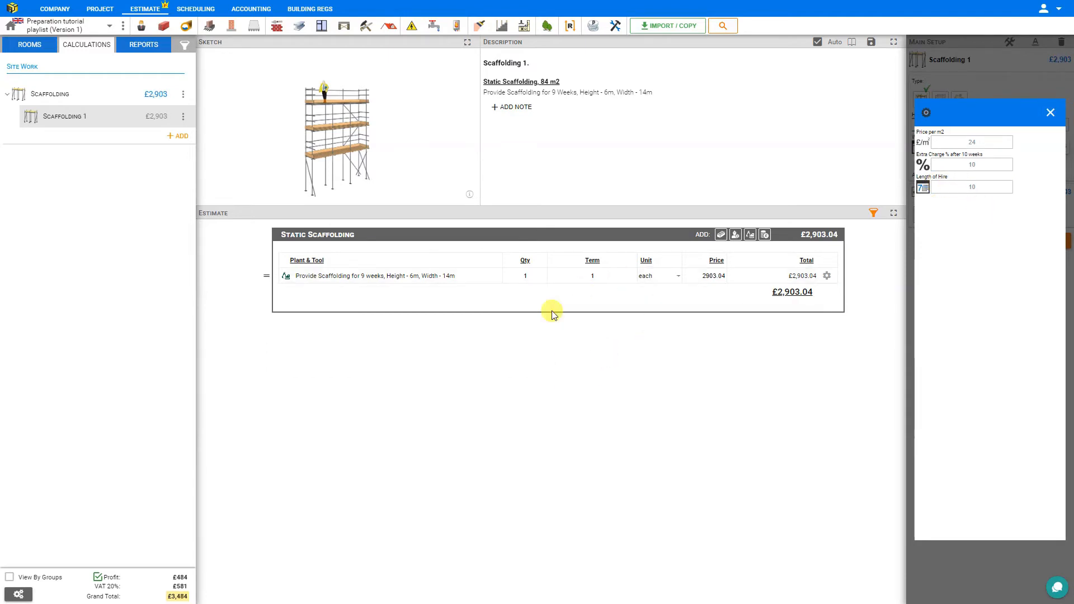
left_click(1050, 112)
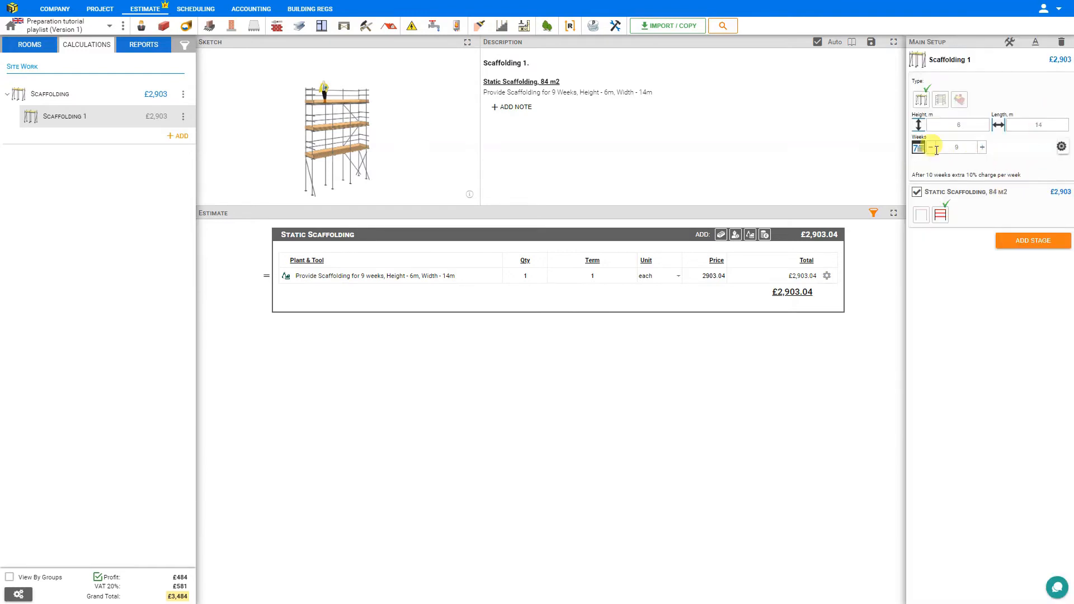
- Set the hire duration to 11 weeks, try boards on the top lift only, and restore boards on every lift
left_click(983, 147)
left_click(982, 147)
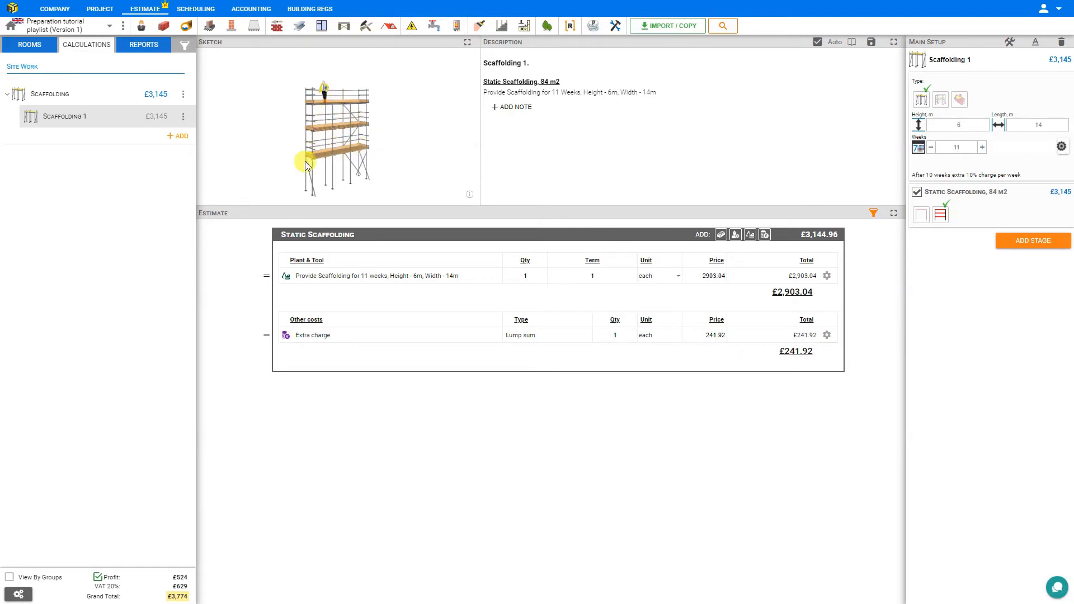
left_click(920, 217)
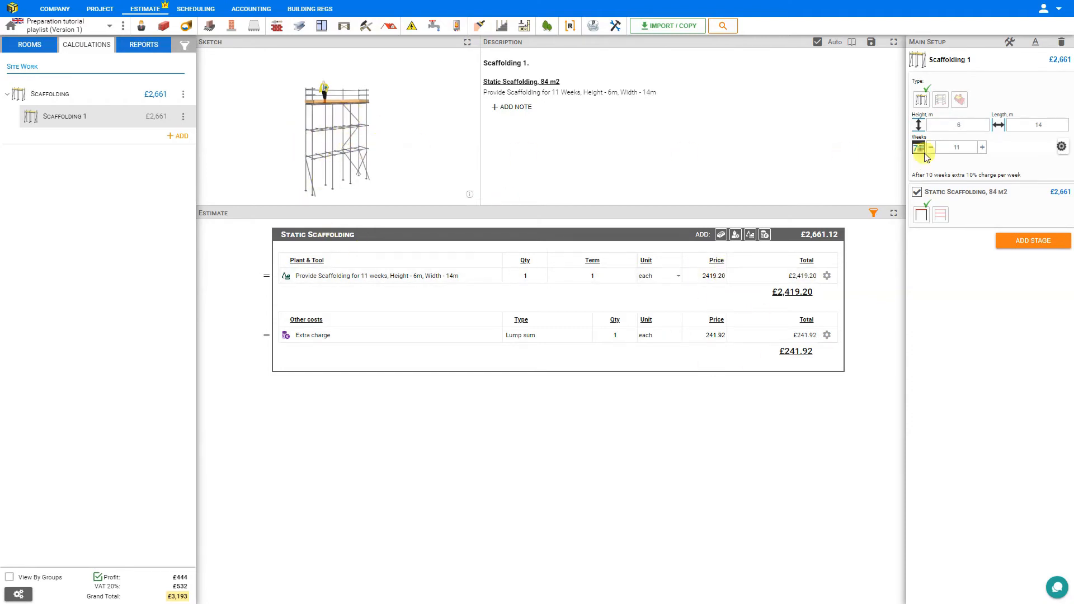
left_click(942, 215)
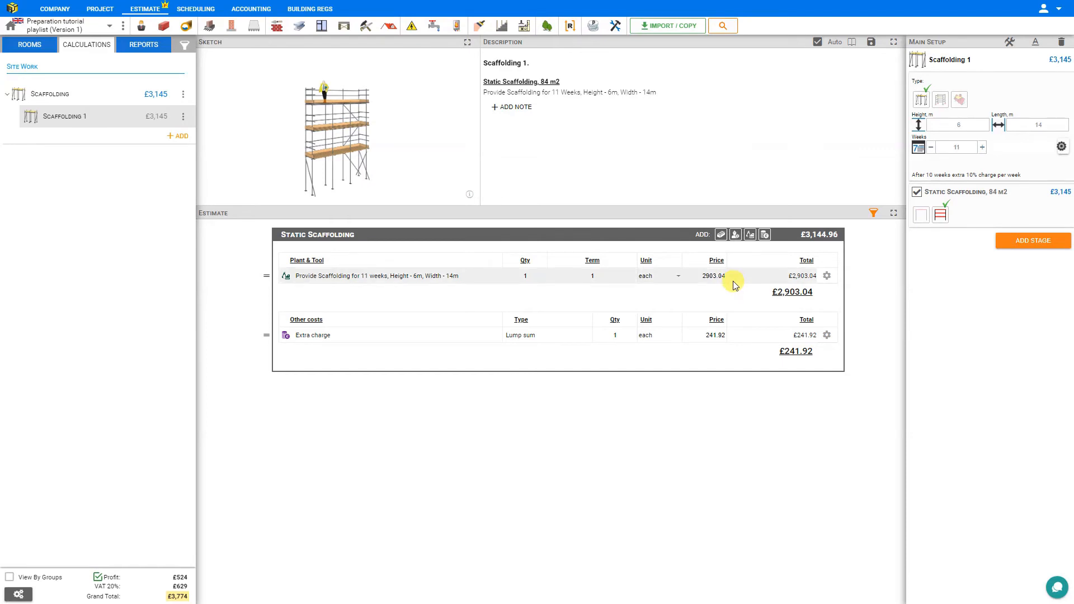
- Rename the static scaffolding calculation to Scaffolding Main House
left_click(972, 61)
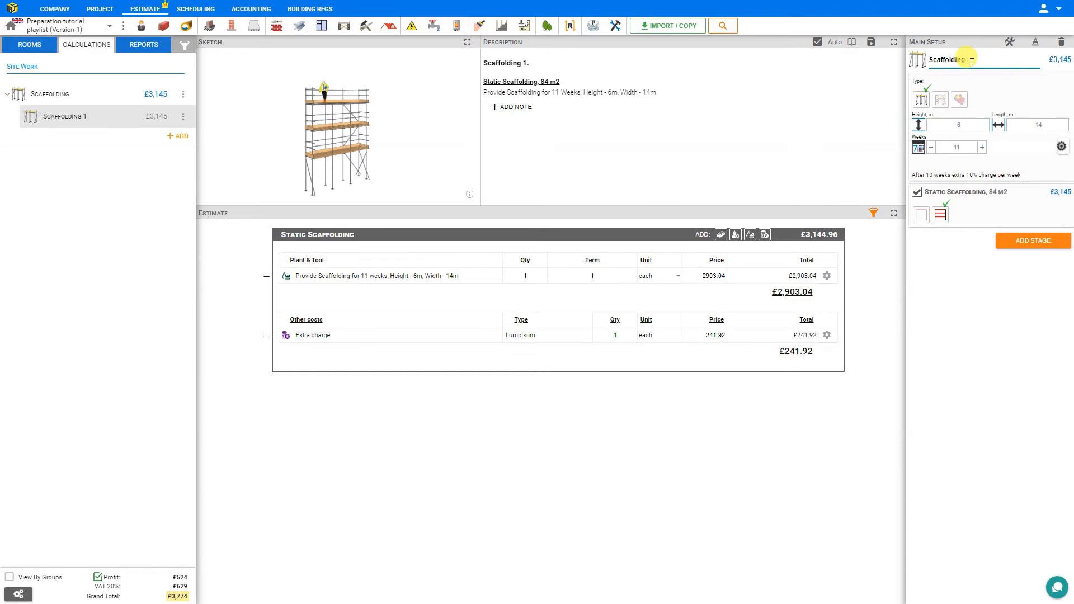
type("Main House")
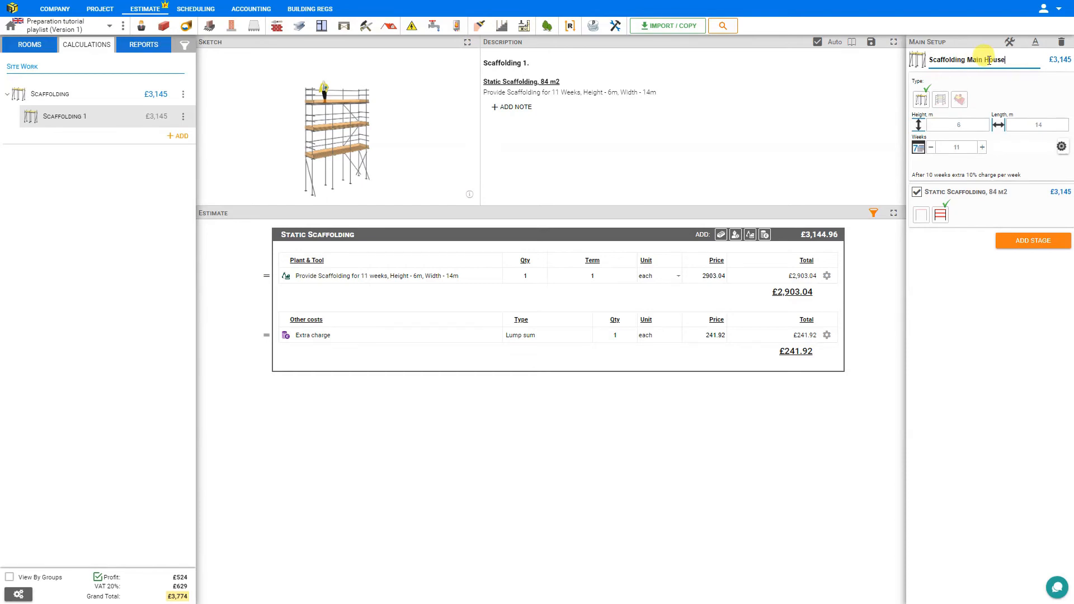
key("Return")
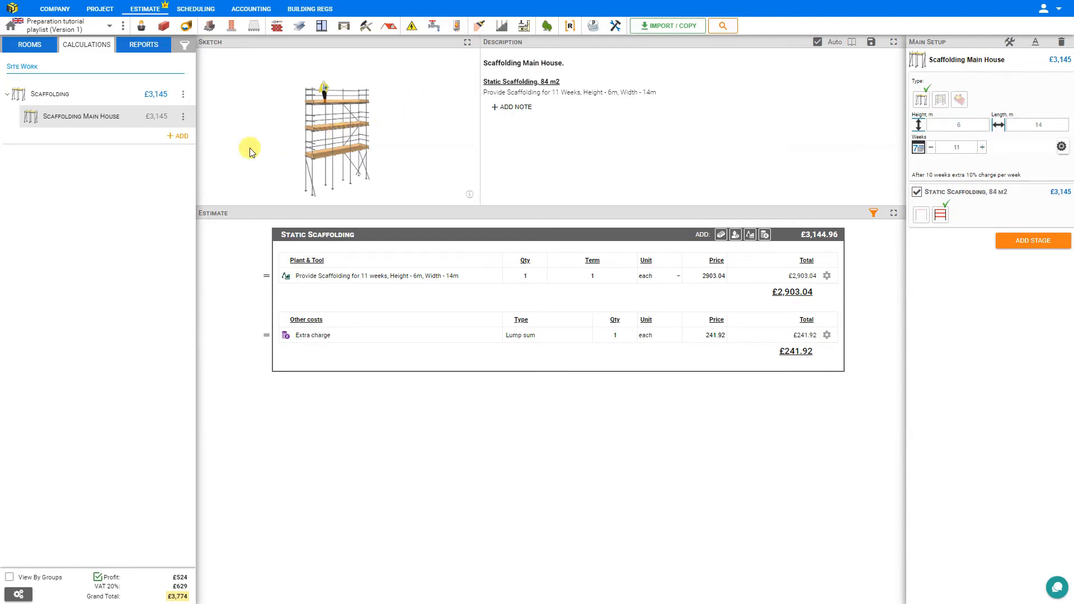
- Add a second scaffolding calculation of the Portable type with a hire duration of 2 weeks
left_click(179, 140)
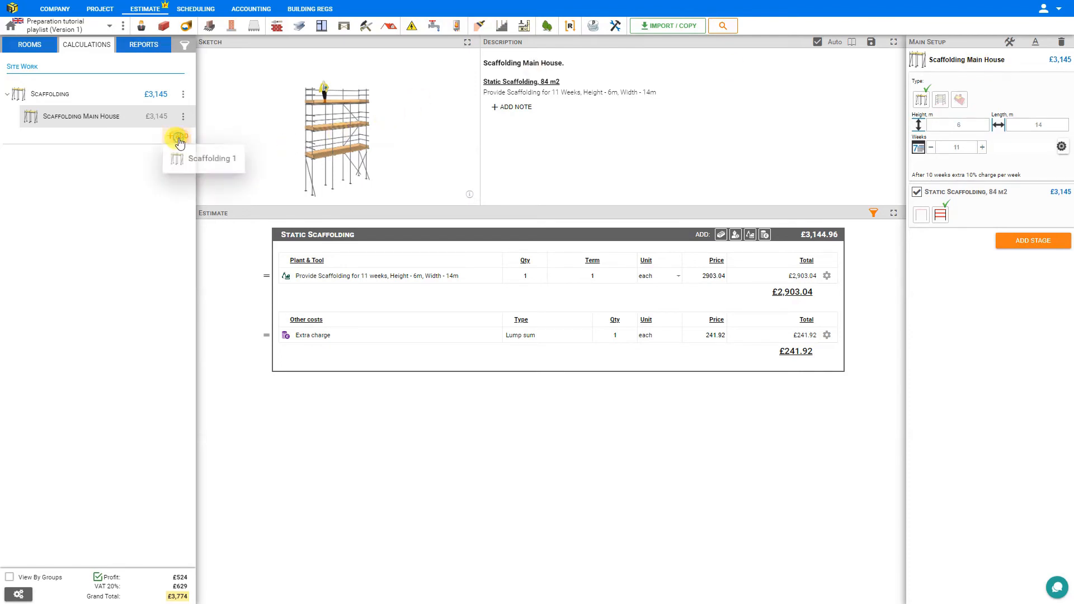
left_click(187, 159)
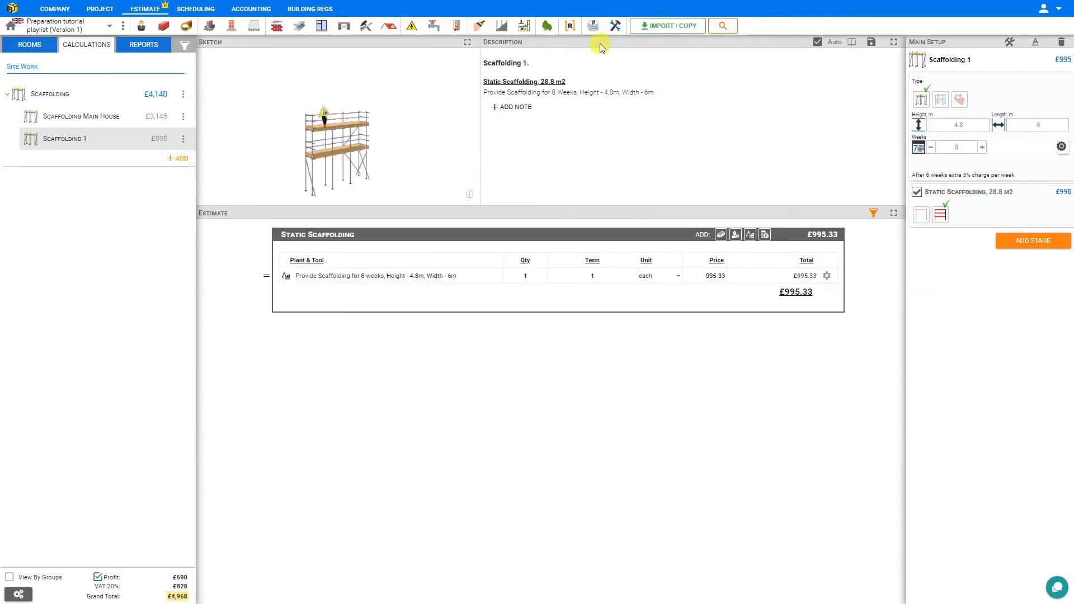
left_click(941, 101)
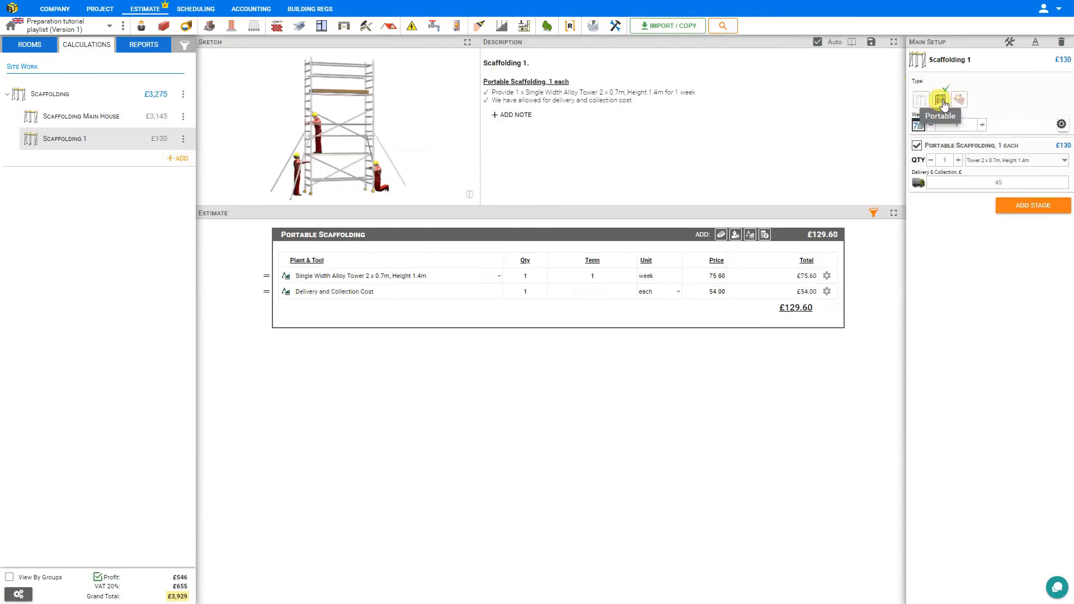
left_click(983, 126)
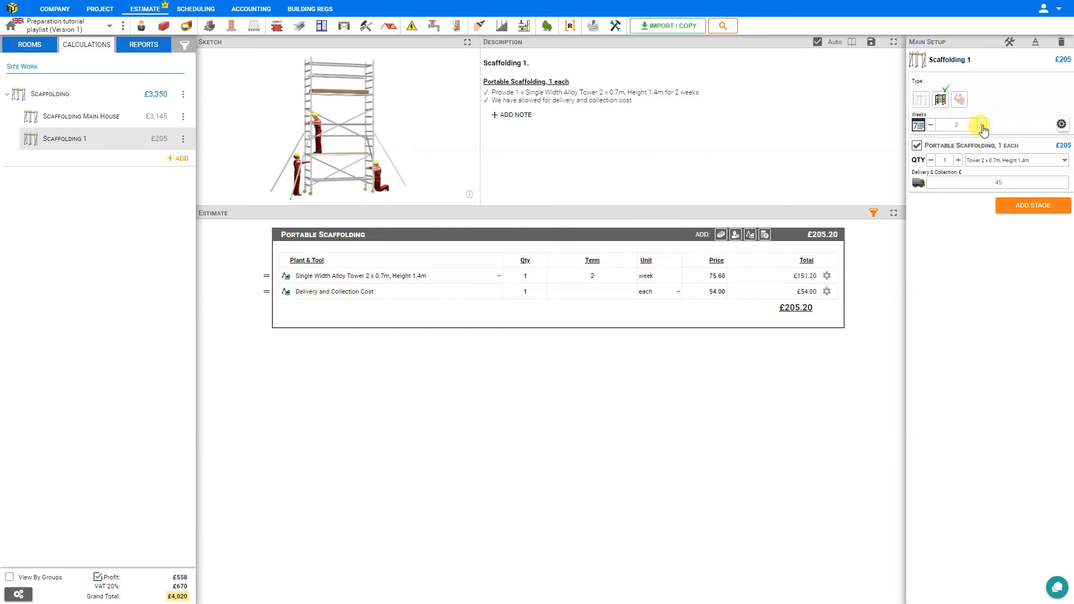
- Keep the portable scaffolding quantity at 1 and choose the Tower 2 x 1.35m, Height 8.8m
left_click(958, 161)
left_click(931, 161)
left_click(997, 161)
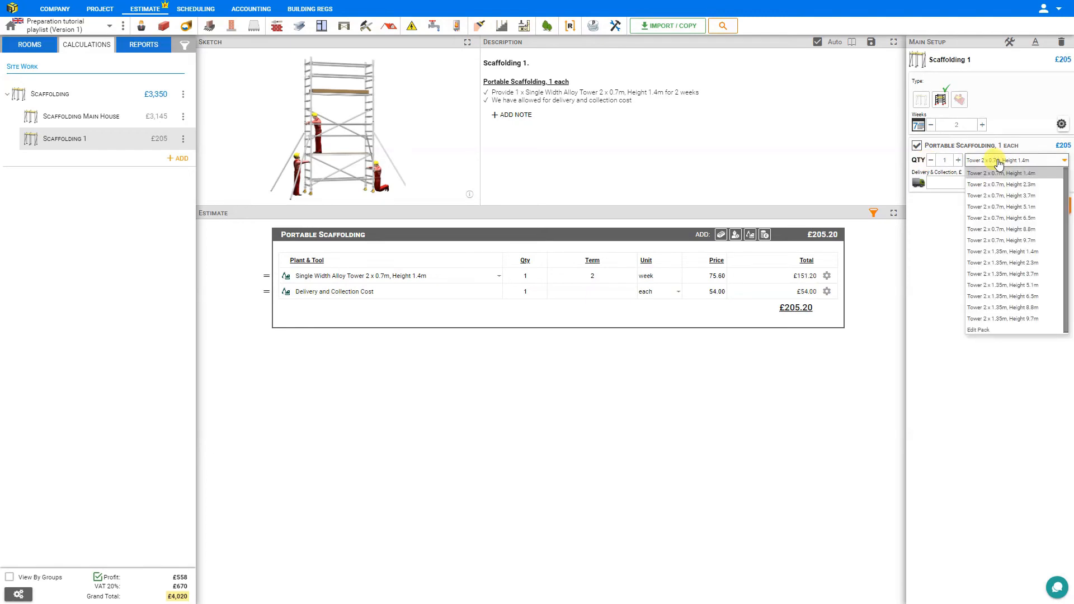
left_click(999, 309)
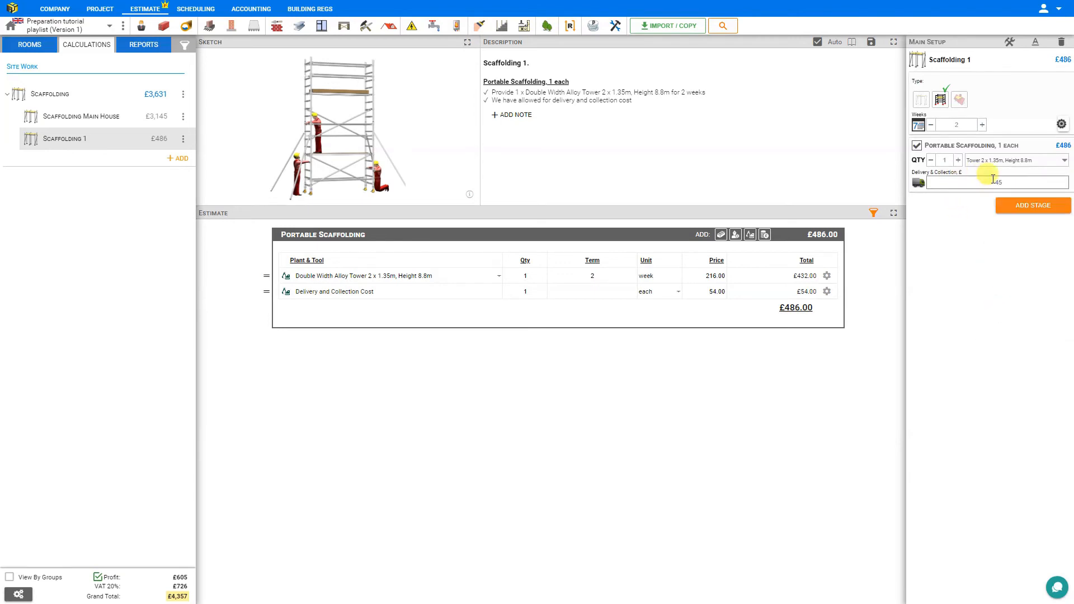
left_click(1014, 182)
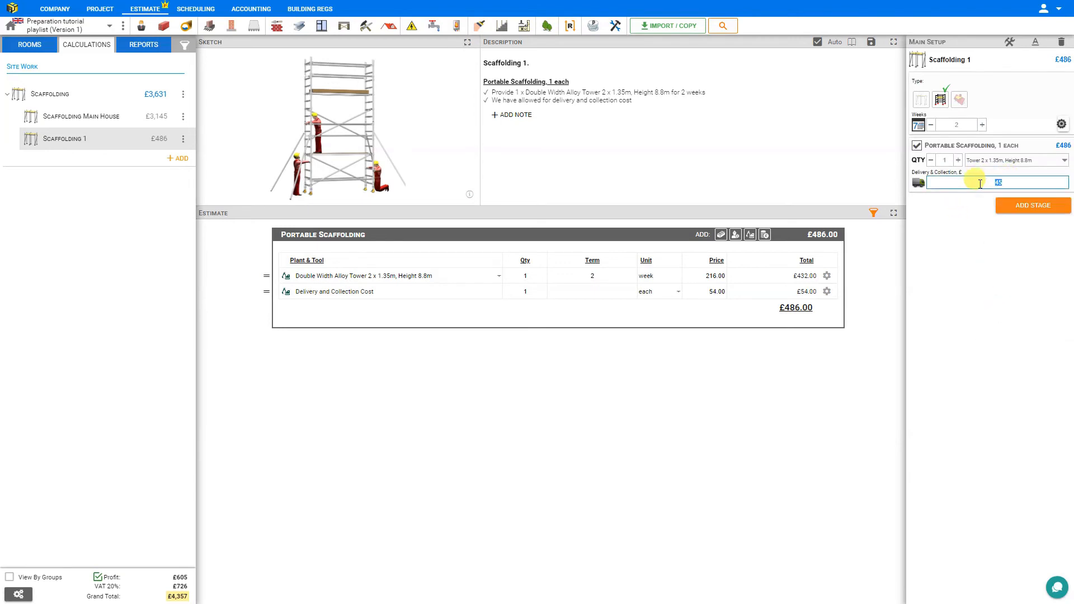
- Rename the portable scaffolding calculation to Tower for Tree Trimming
left_click(974, 59)
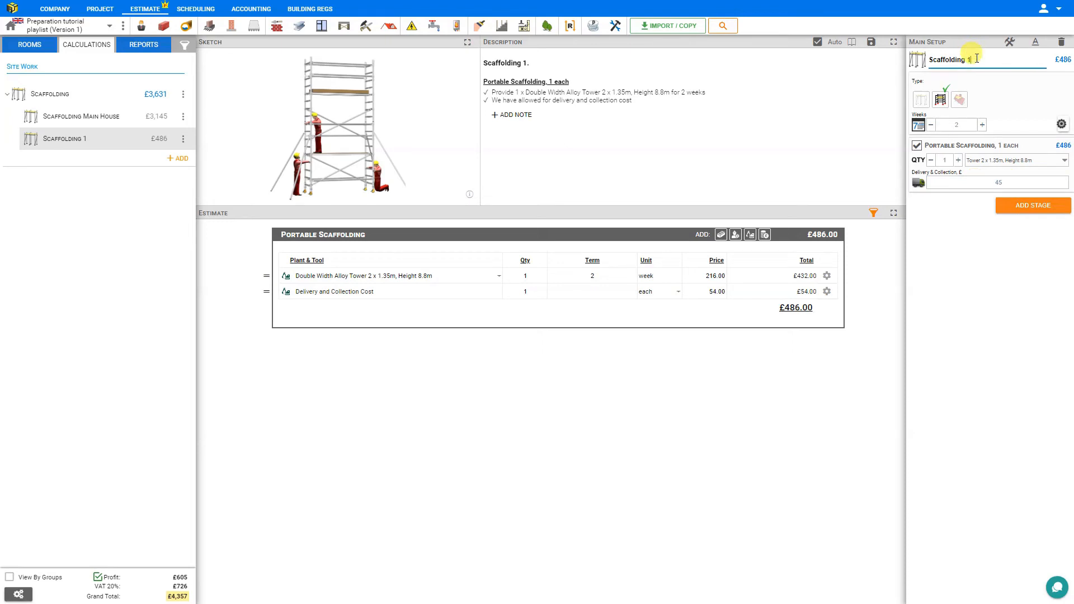
key("ctrl+a")
type("Tower for Tree Trimming")
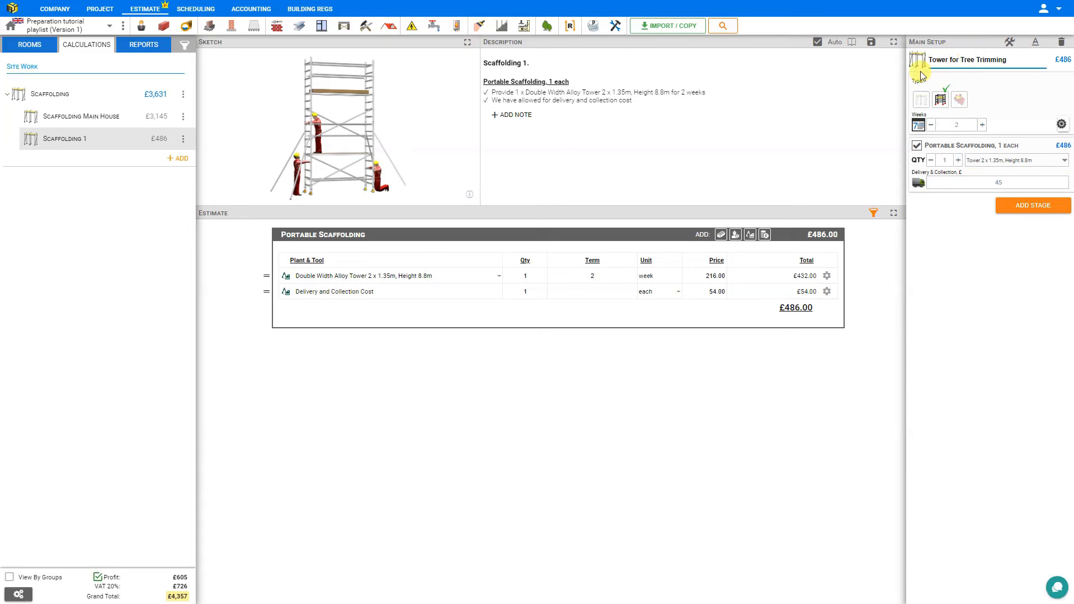
- Add a third calculation to the Scaffolding group
left_click(184, 162)
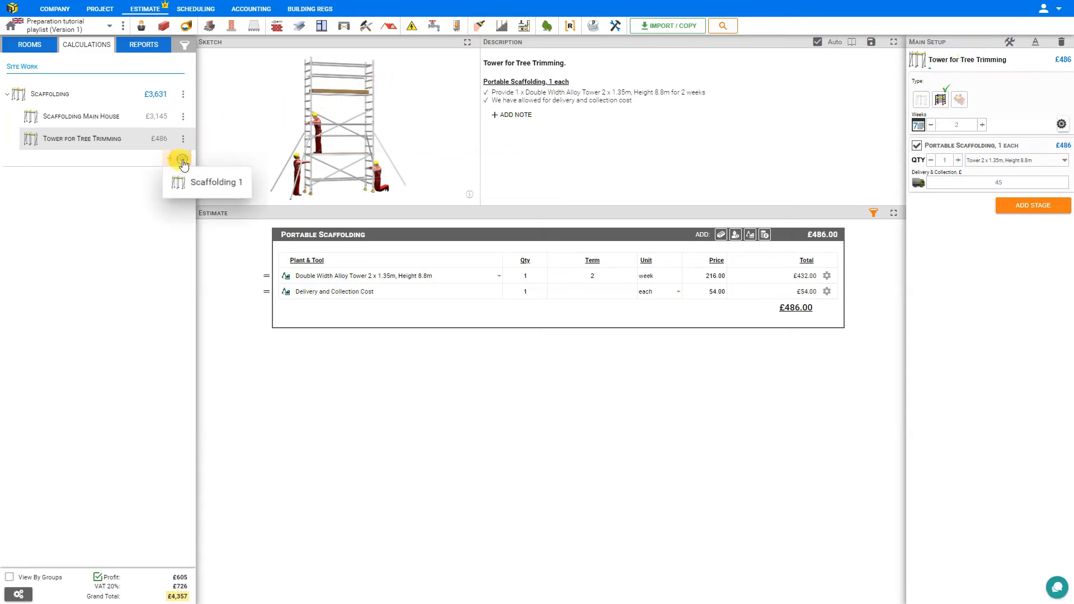
left_click(188, 186)
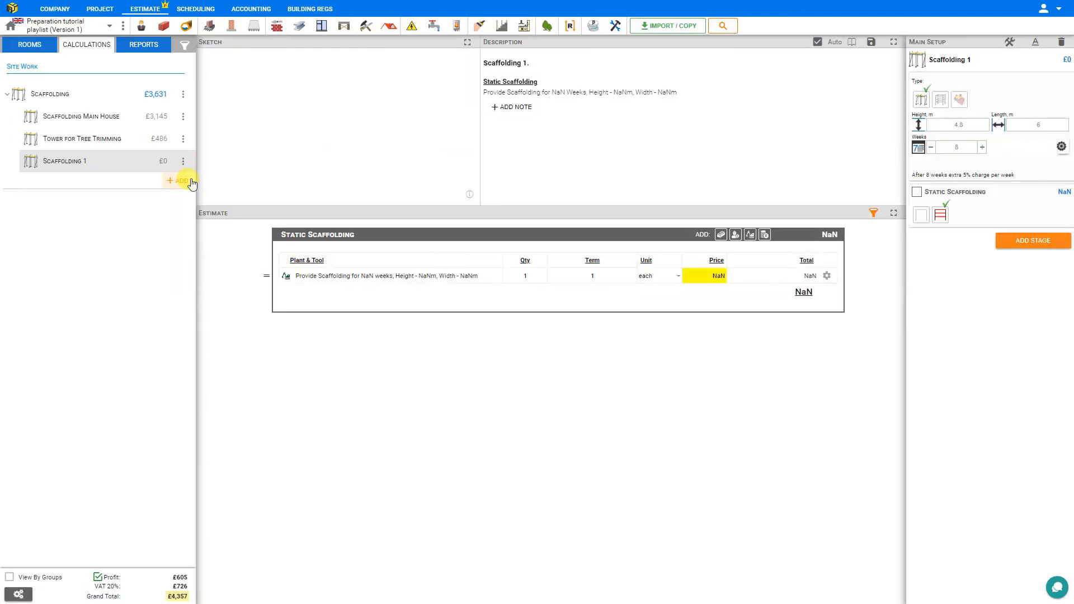
- Change the third scaffolding calculation to the chimney type and set its quantity to 2
left_click(960, 101)
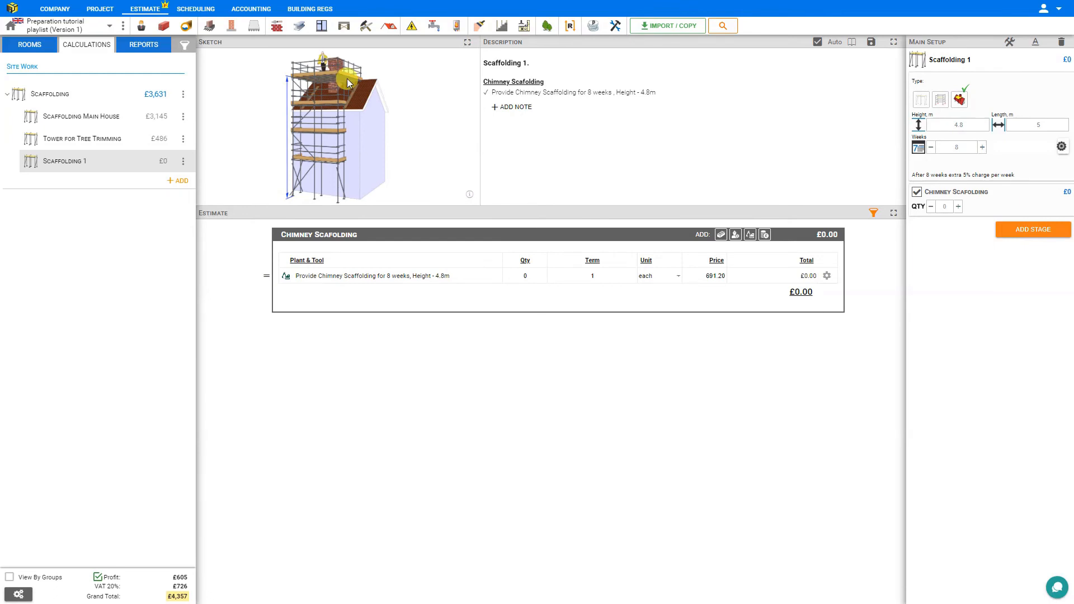
left_click(1049, 124)
left_click(969, 166)
left_click(958, 207)
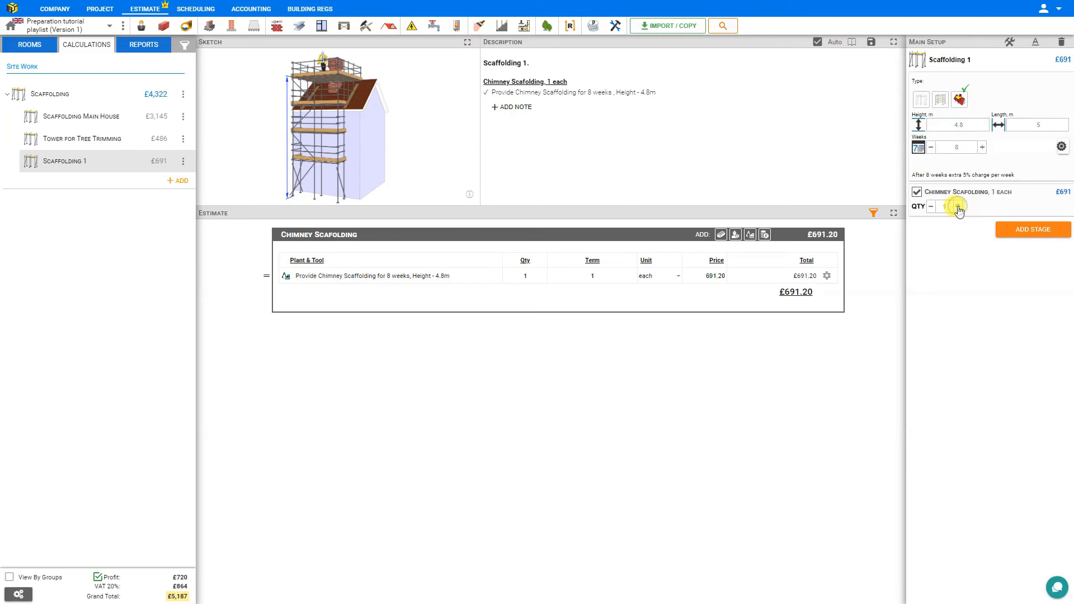
left_click(958, 207)
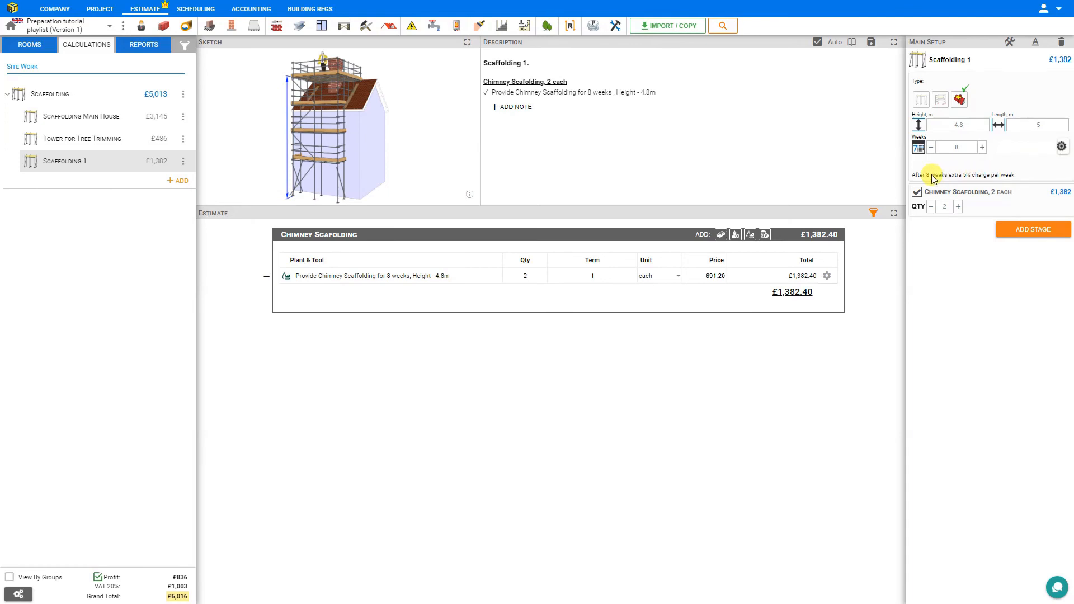
- Set the chimney scaffolding's duration to 9 weeks, its extra charge to 10% and the length of hire before that charge to 10 weeks
left_click(983, 147)
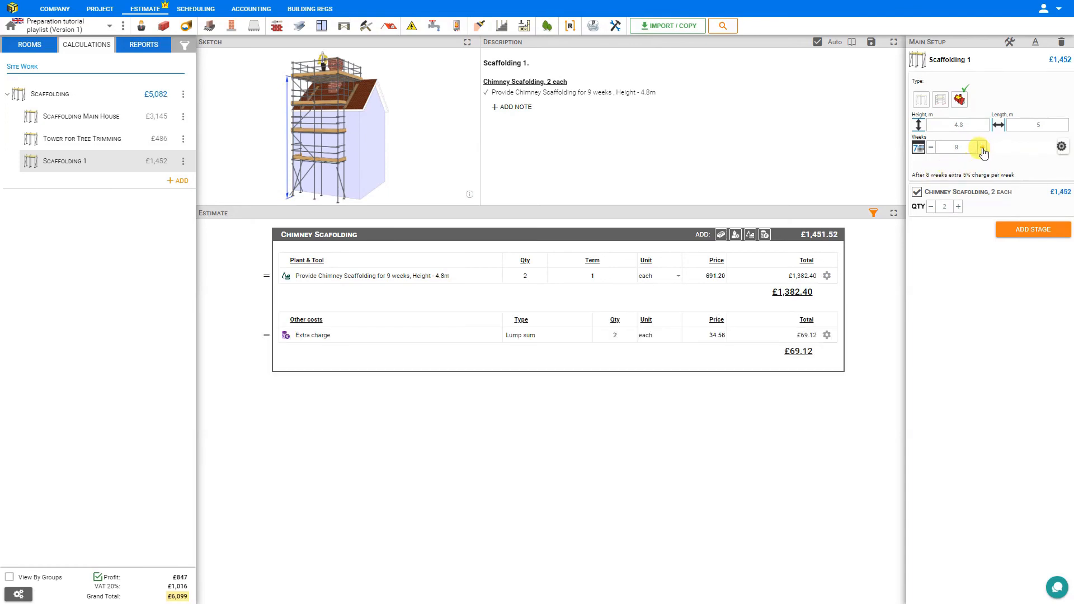
left_click(1061, 147)
left_click(976, 165)
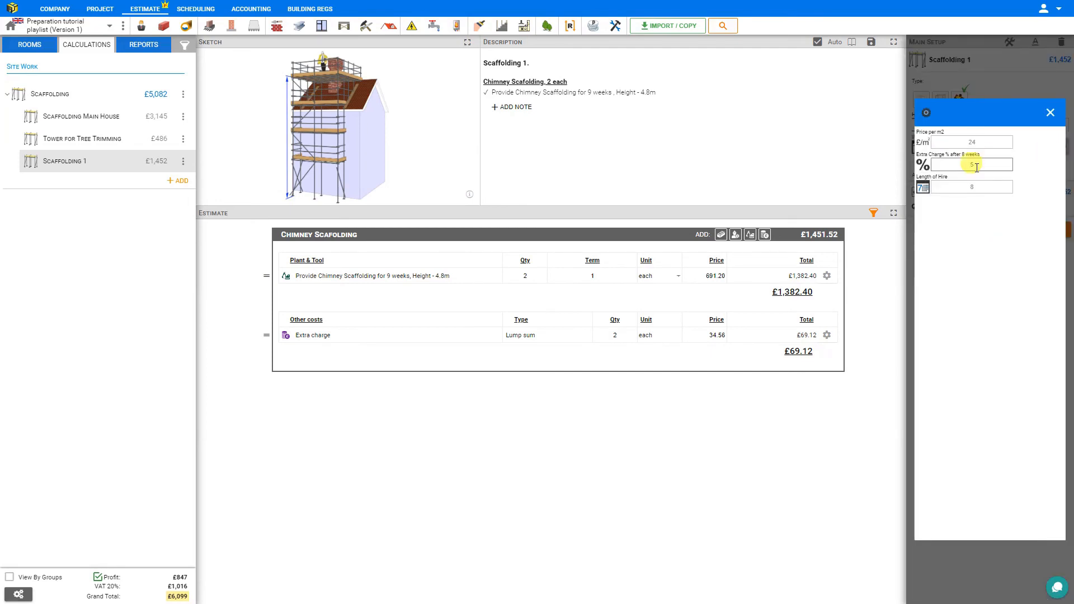
left_click_drag(978, 167, 964, 166)
type("10")
key("Tab")
type("10")
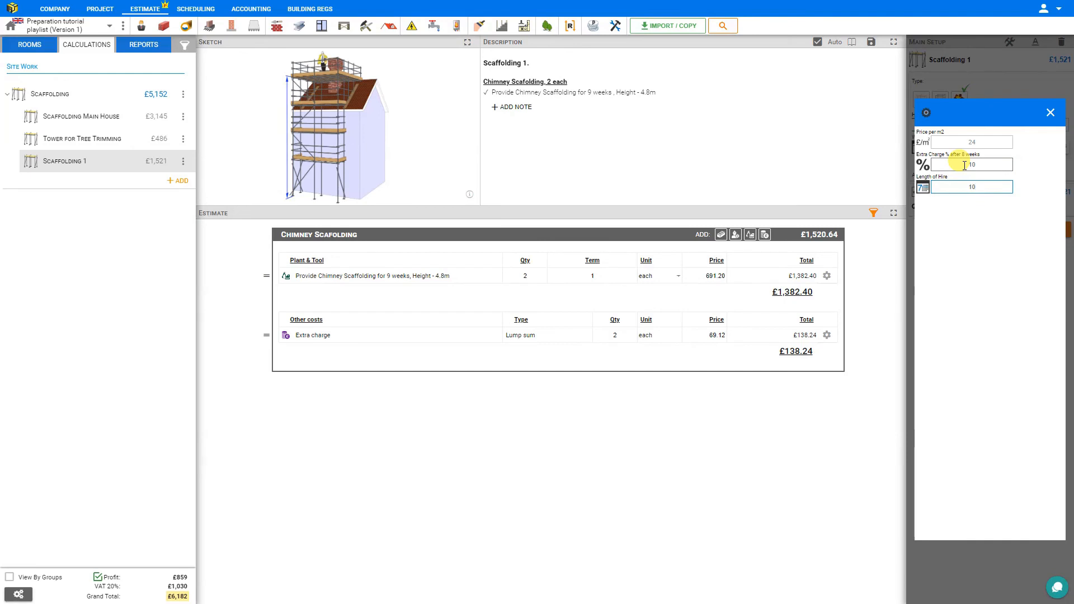
left_click(1051, 112)
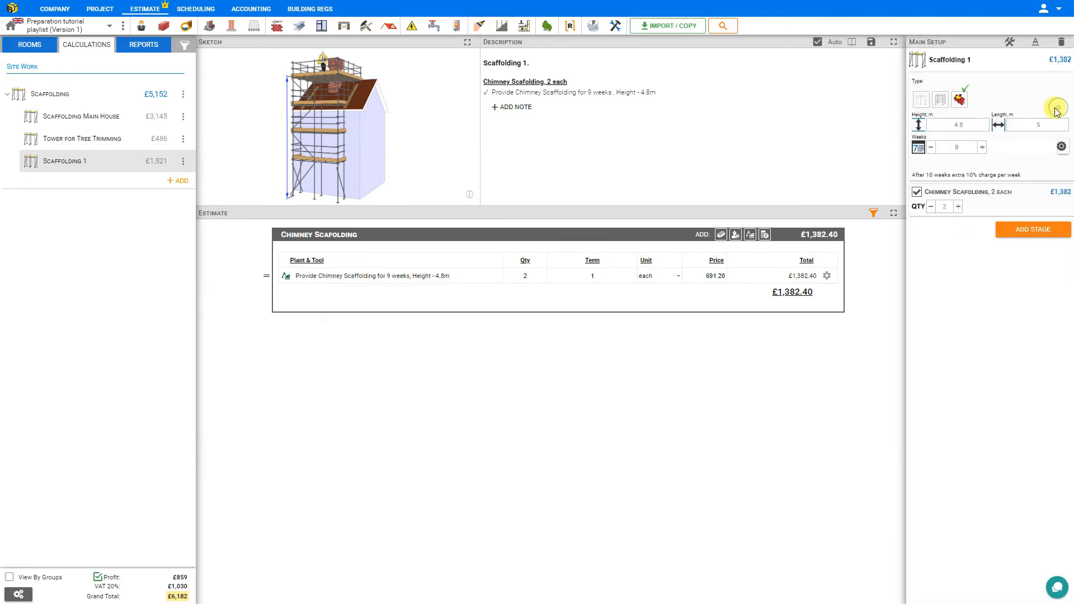
- Extend the chimney scaffolding's duration to 11 weeks and rename the calculation to Chimney Scaffolding
left_click(983, 147)
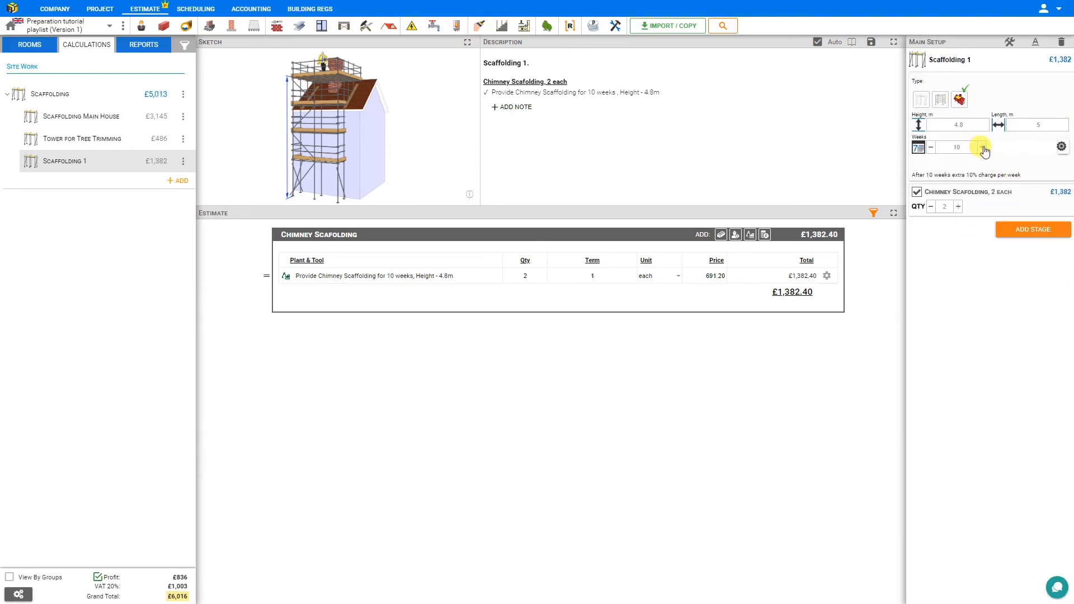
left_click(983, 147)
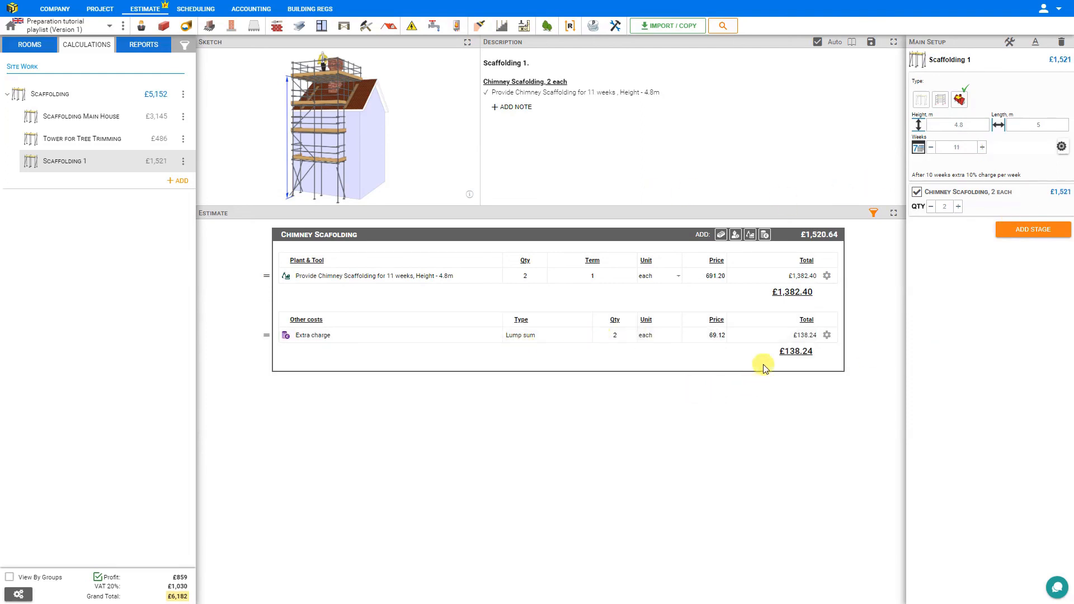
left_click(970, 60)
key("ctrl+a")
type("Ch")
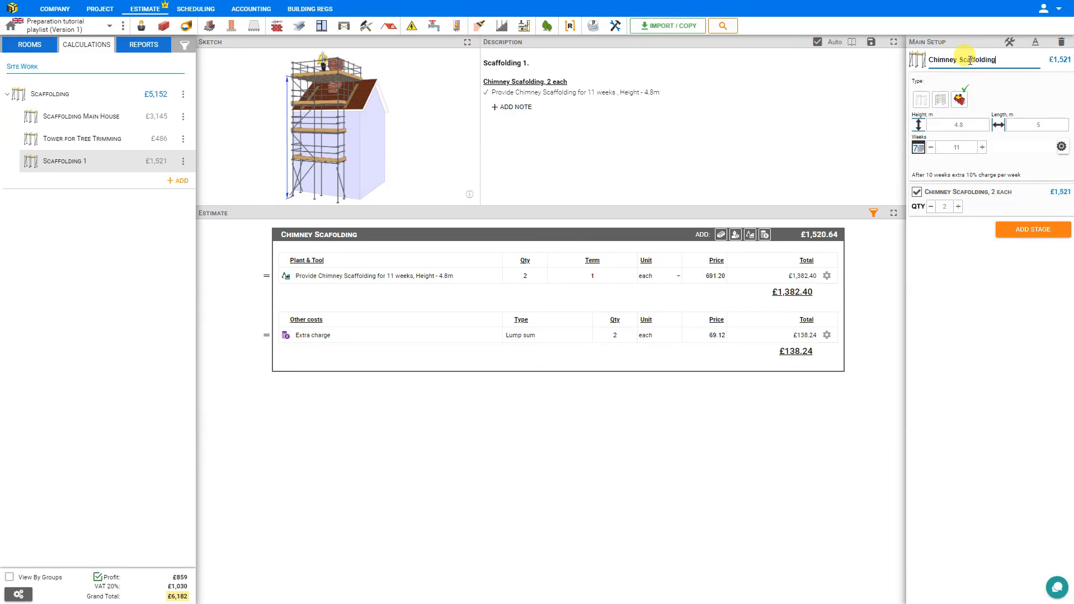
left_click(1021, 85)
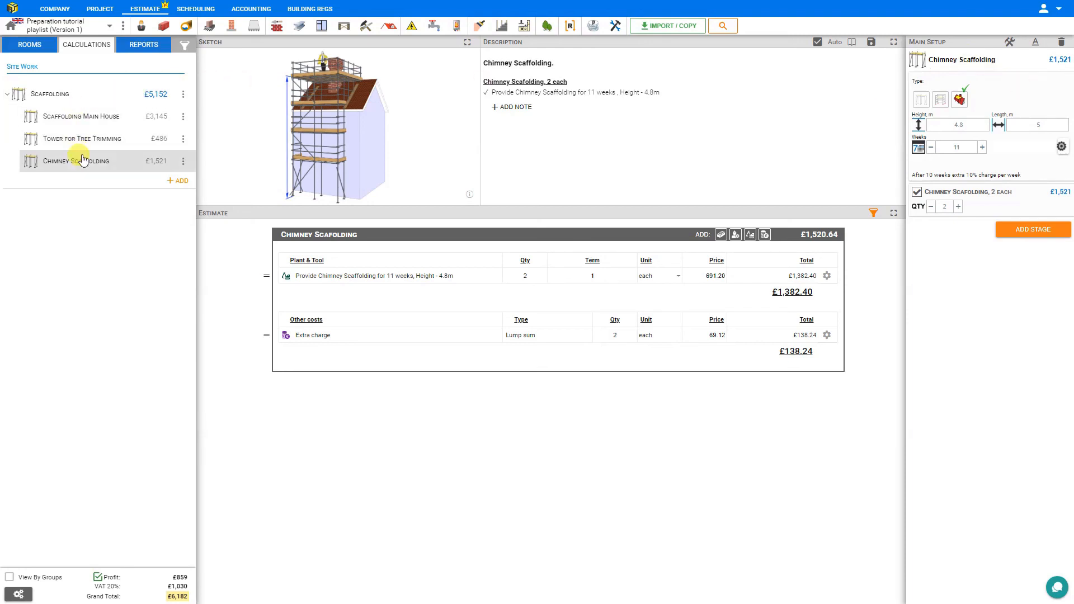
- Show the project's Quote report with the Advanced structure and leave out the Price column
left_click(144, 49)
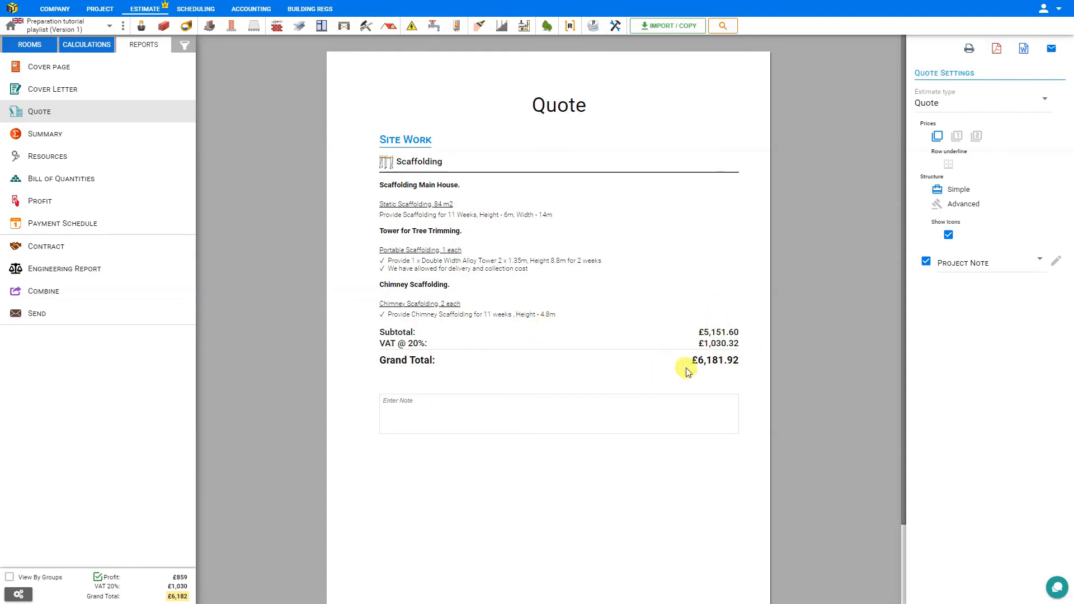
left_click(963, 204)
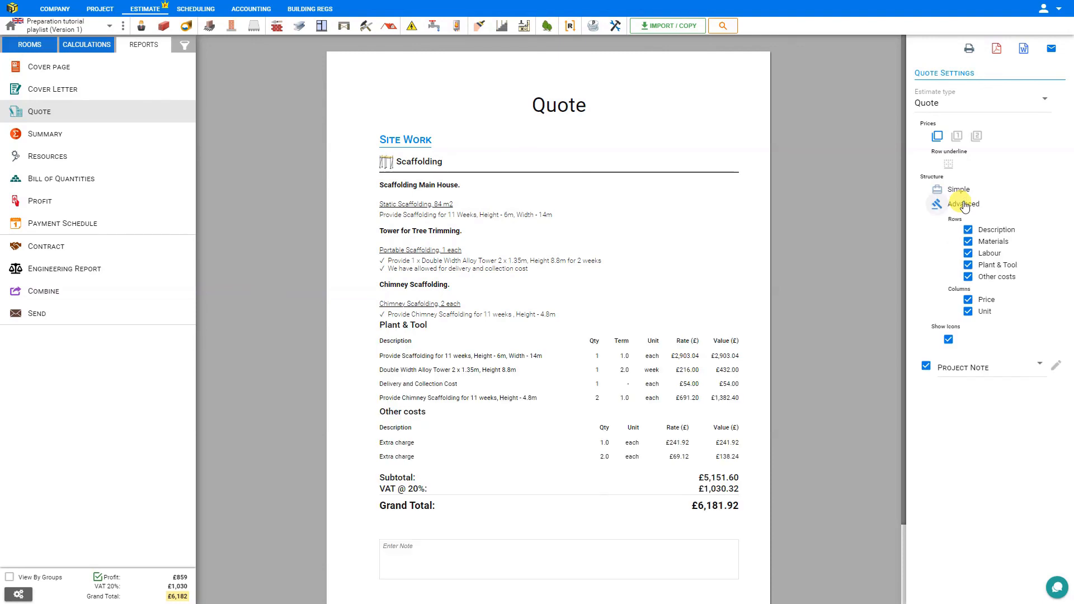
left_click(968, 301)
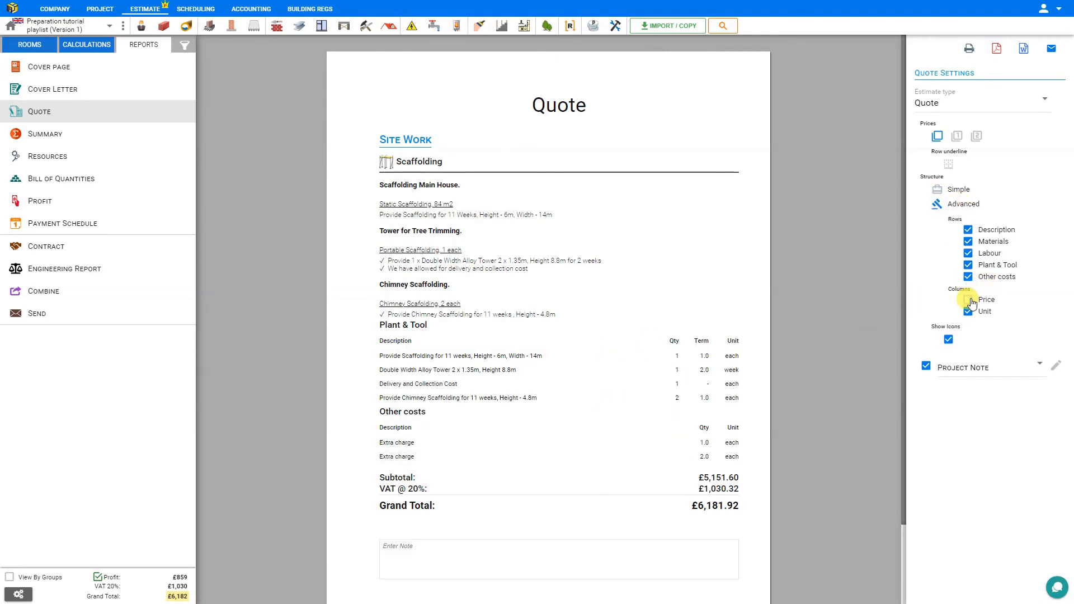